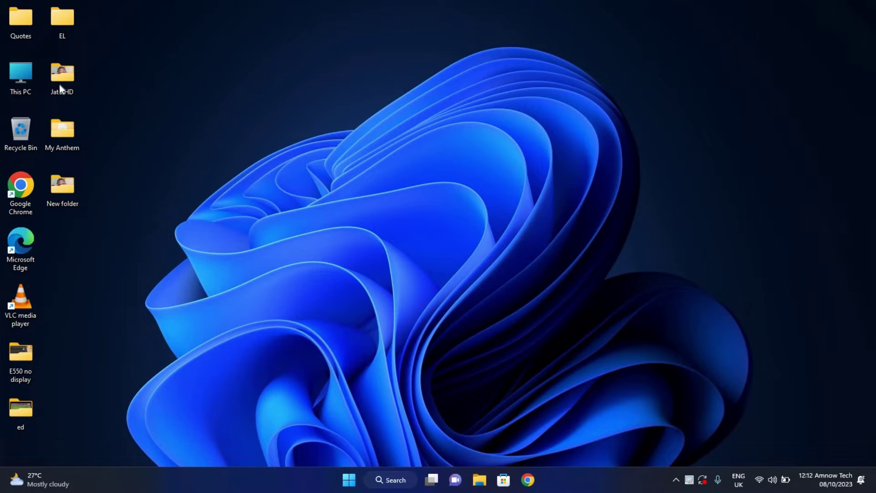
Open This PC from the desktop to view its drives: Local Disk (C:) and DVD RW Drive (F:).
{"action": "double_click", "coordinate": [25, 81]}
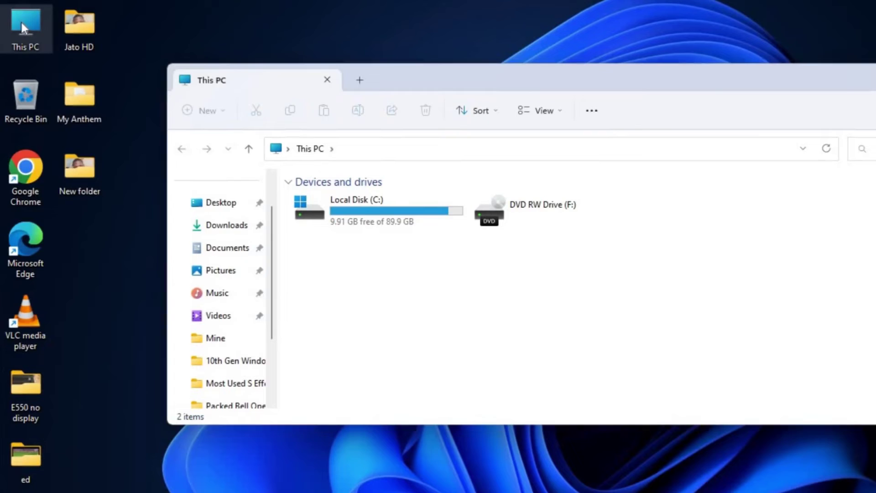
Launch Computer Management from This PC's extended right-click options.
{"action": "right_click", "coordinate": [24, 21]}
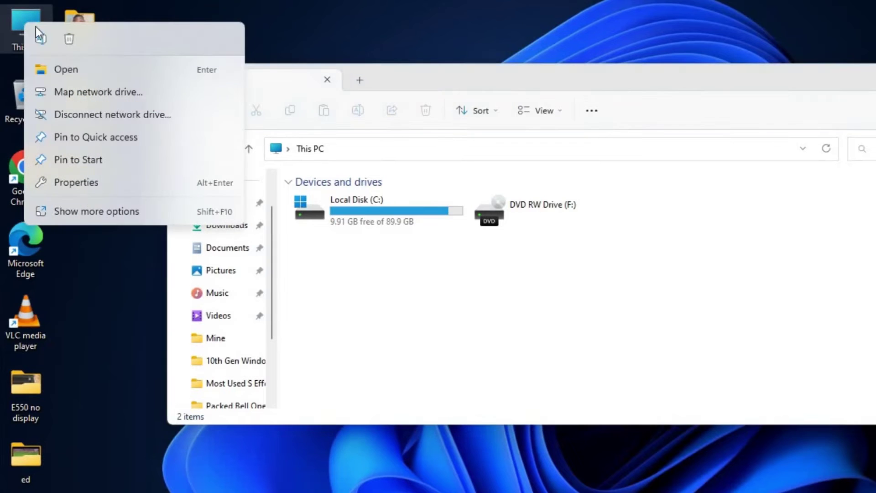
{"action": "left_click", "coordinate": [86, 216]}
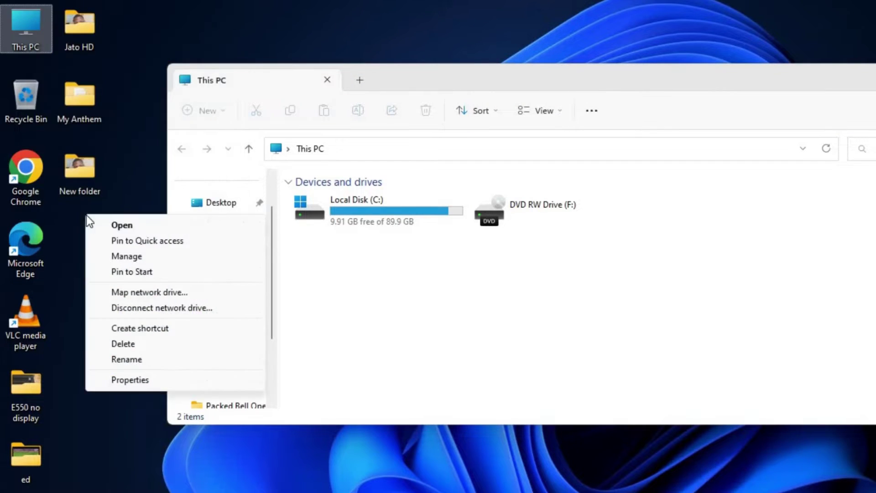
{"action": "left_click", "coordinate": [131, 257]}
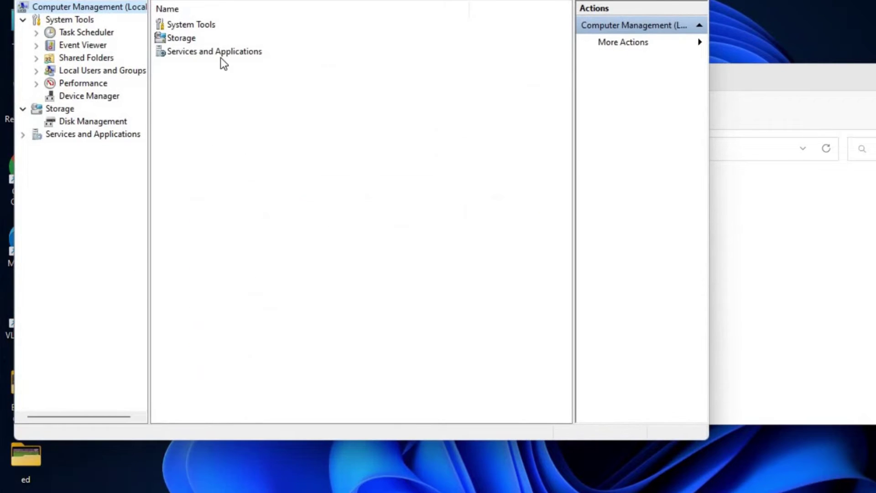
Show Disk Management under Storage, listing Disk 0 with C: and the 28.58 GB New Volume.
{"action": "left_click", "coordinate": [81, 122]}
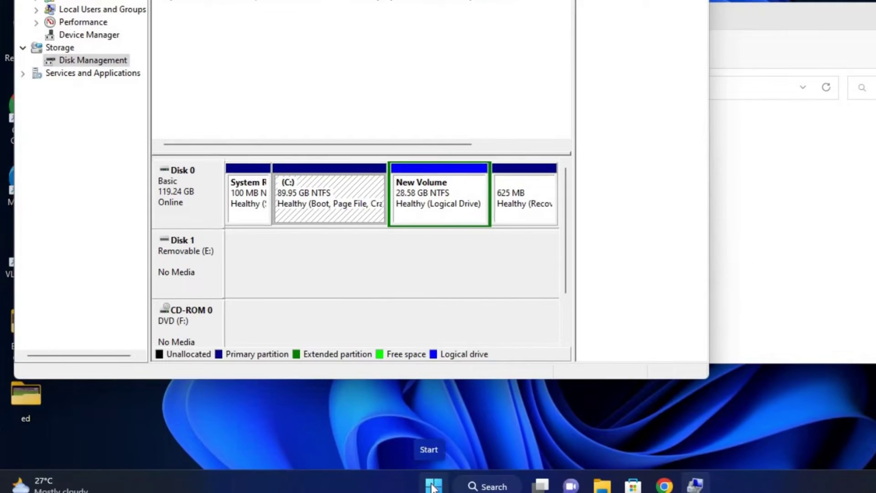
Launch a standalone Disk Management window via the Start quick links and diskmgmt.msc.
{"action": "right_click", "coordinate": [433, 484]}
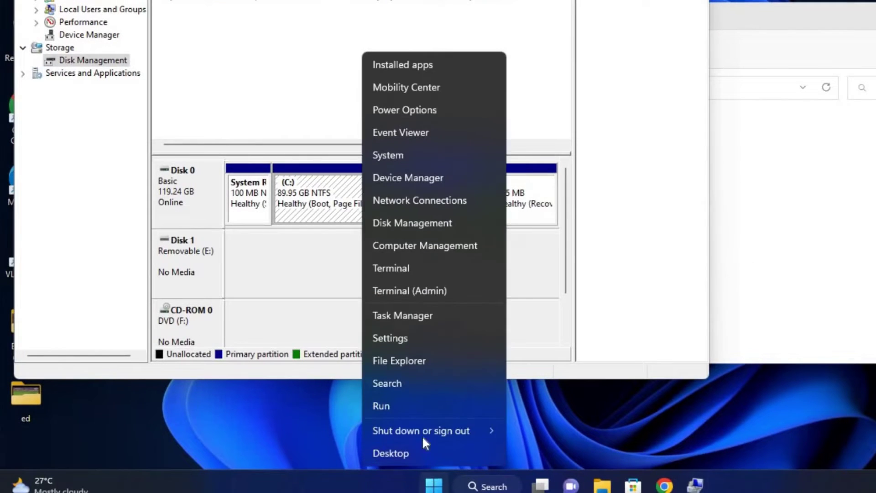
{"action": "left_click", "coordinate": [407, 219]}
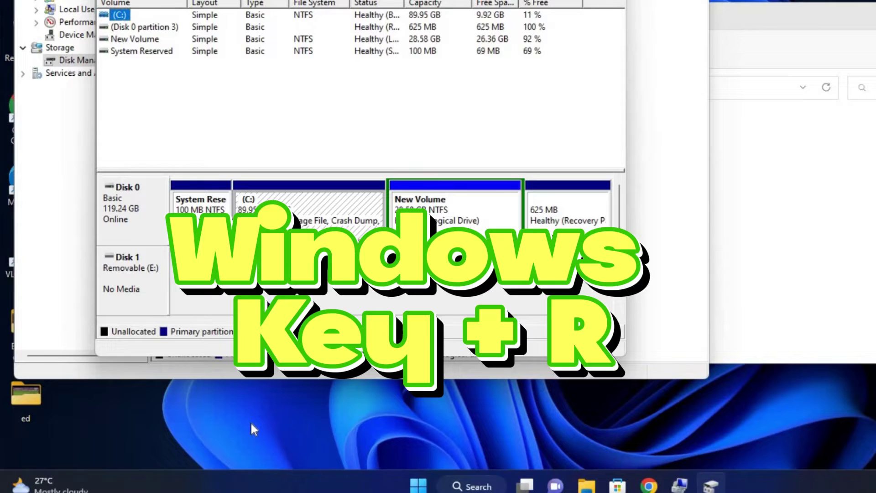
{"action": "key", "text": "super+r"}
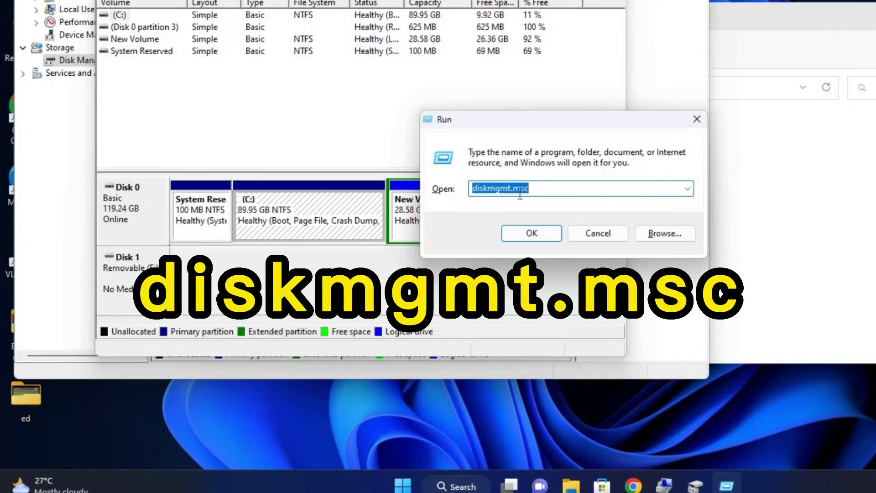
{"action": "left_click", "coordinate": [528, 234]}
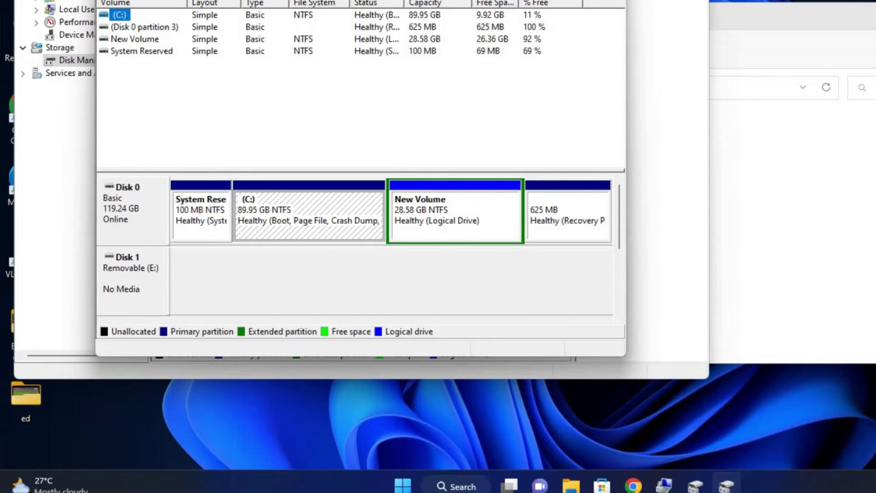
Close the standalone Disk Management window and move This PC to the left.
{"action": "key", "text": "alt+F4"}
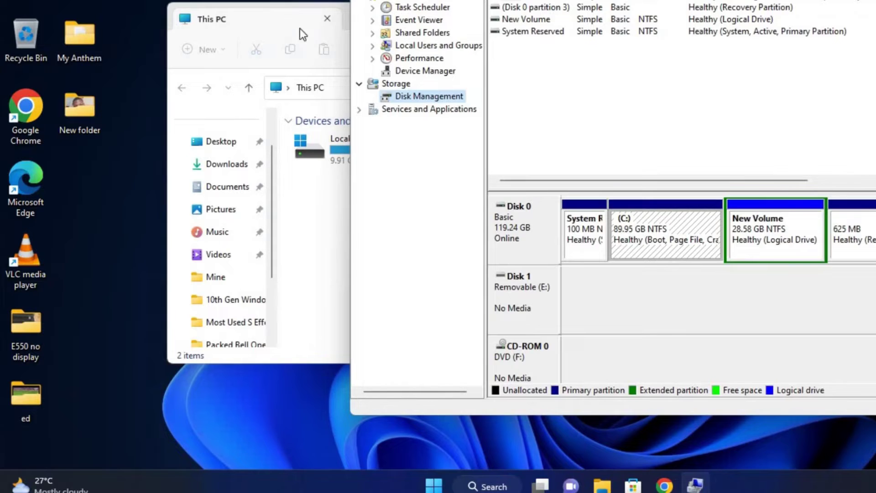
{"action": "left_click", "coordinate": [294, 25]}
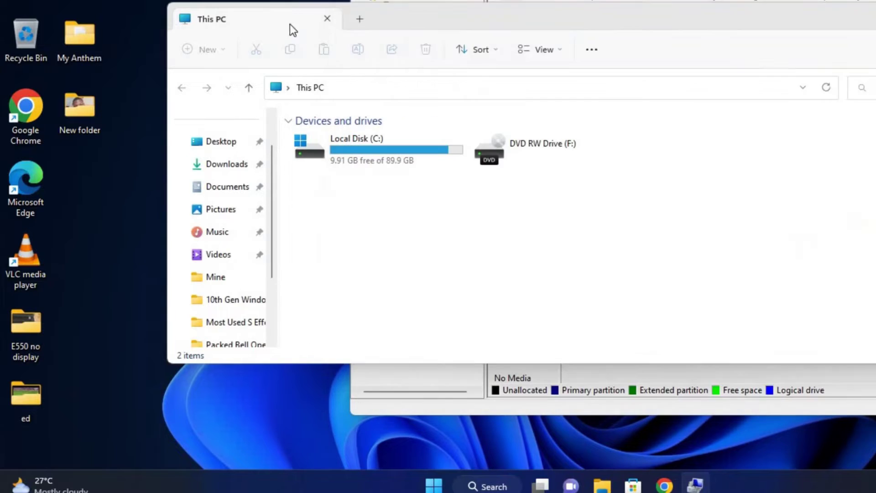
{"action": "left_click_drag", "start_coordinate": [329, 20], "coordinate": [222, 15]}
{"action": "left_click", "coordinate": [266, 151]}
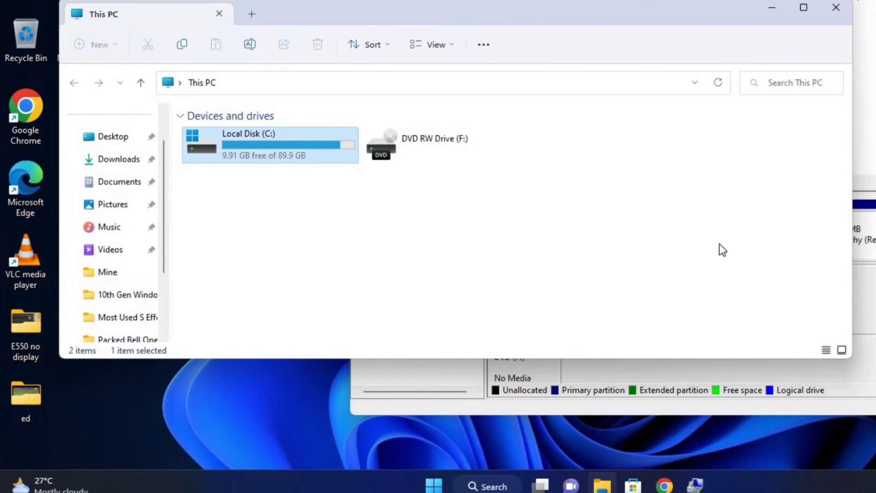
Compare This PC's Local Disk (C:) with the letterless 28.58 GB New Volume in Disk Management.
{"action": "left_click", "coordinate": [863, 269]}
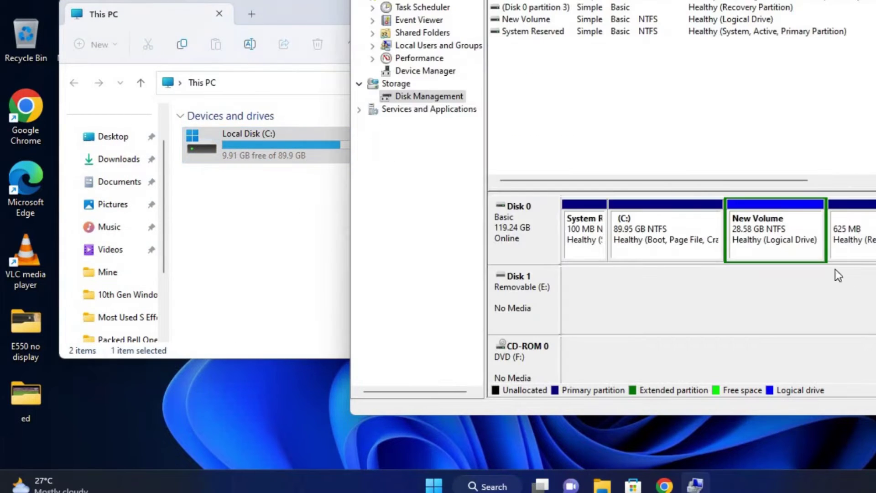
{"action": "left_click", "coordinate": [771, 233]}
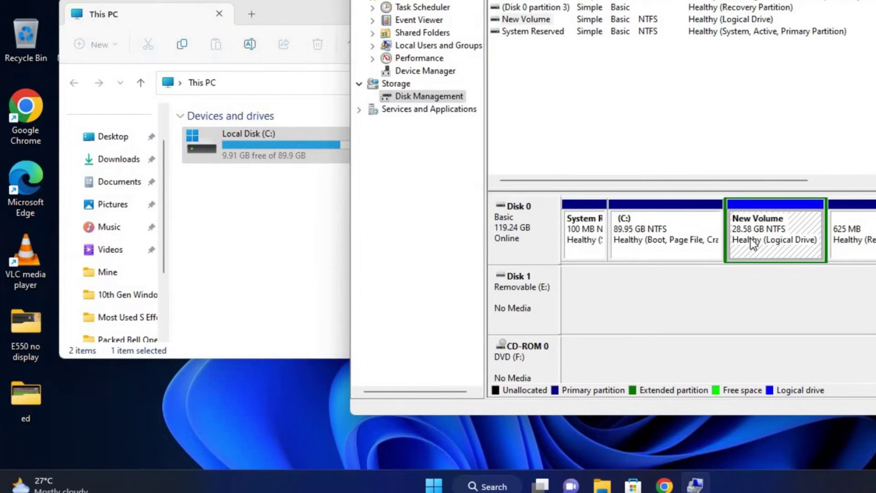
{"action": "left_click", "coordinate": [255, 241]}
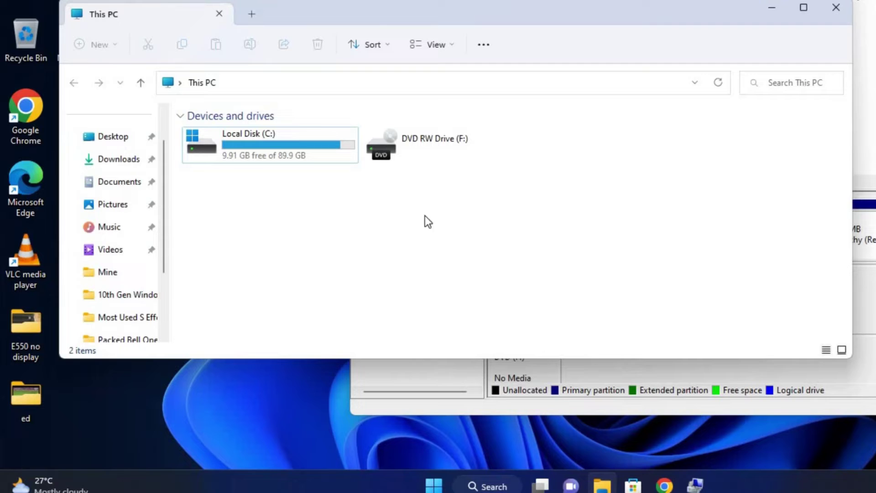
{"action": "left_click", "coordinate": [867, 296]}
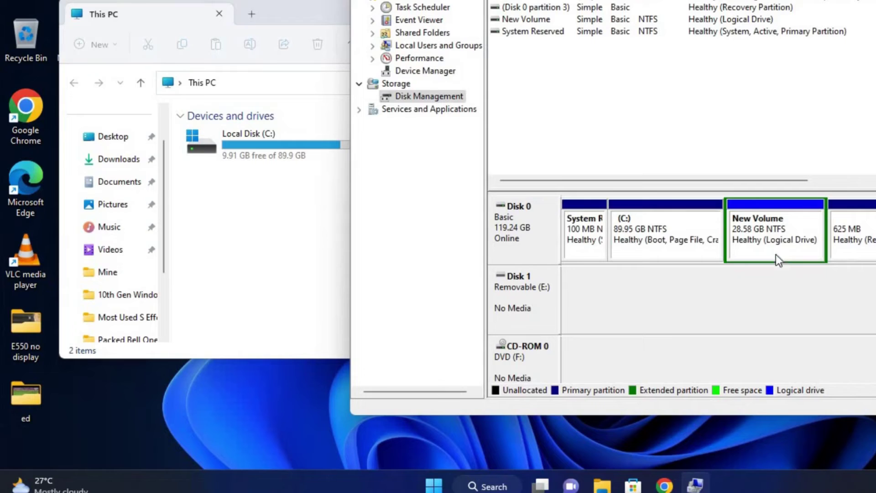
Assign drive letter D to the 28.58 GB New Volume via Change Drive Letter and Paths.
{"action": "right_click", "coordinate": [765, 226]}
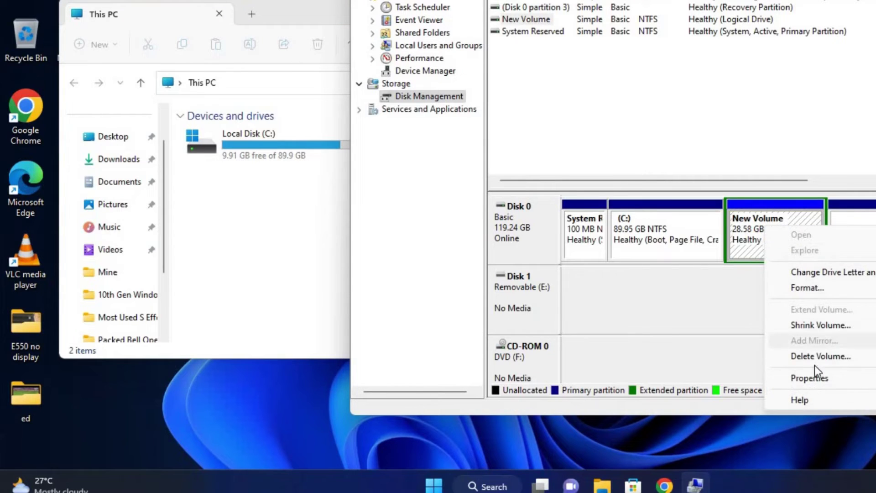
{"action": "left_click", "coordinate": [833, 274]}
{"action": "left_click", "coordinate": [584, 211]}
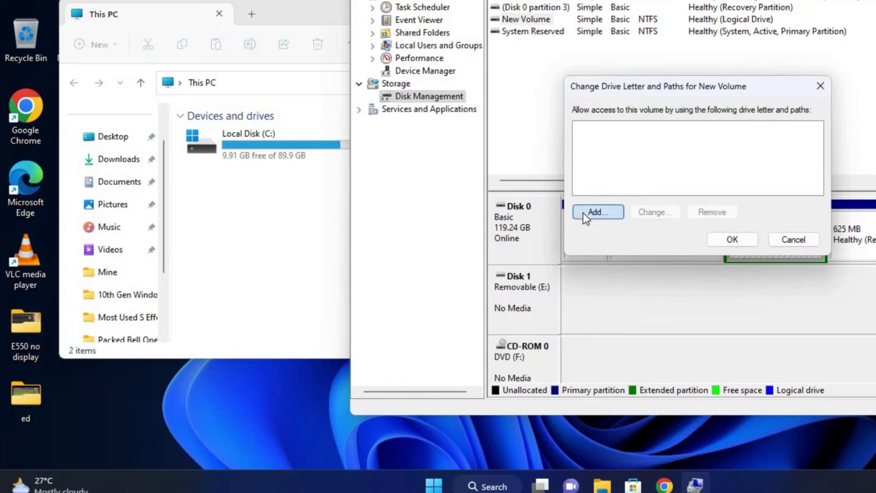
{"action": "left_click", "coordinate": [808, 150]}
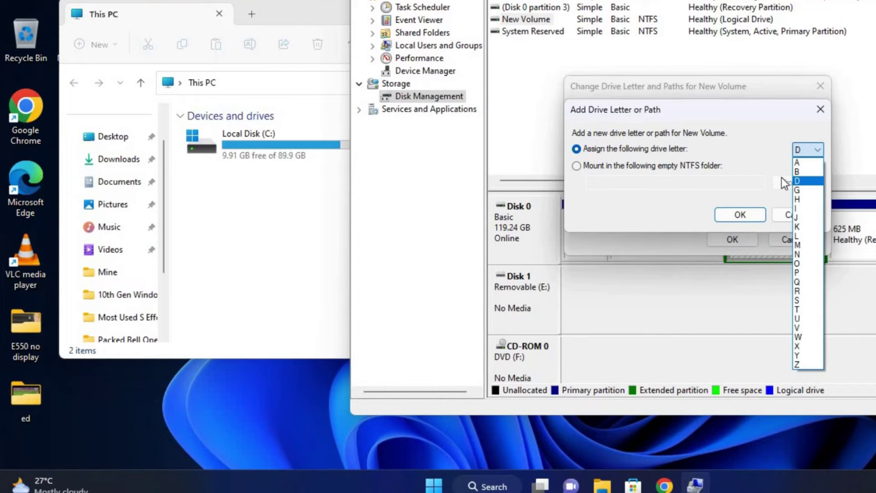
{"action": "left_click", "coordinate": [727, 187]}
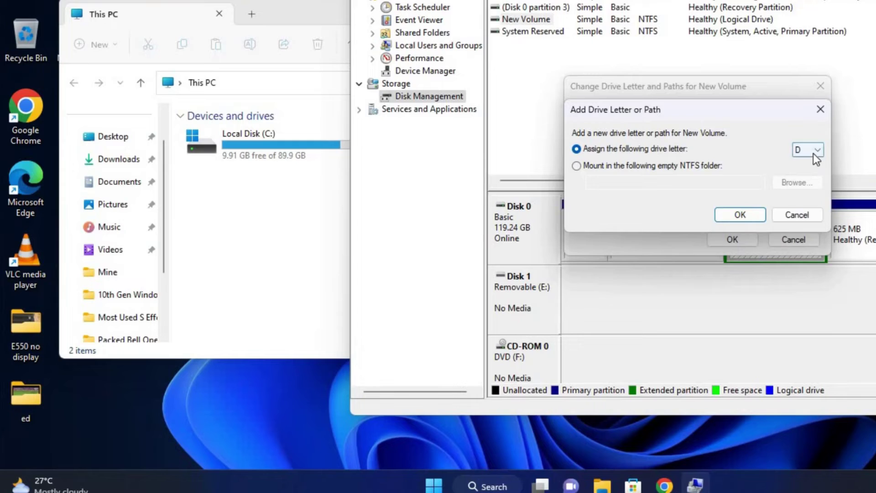
{"action": "left_click", "coordinate": [813, 154]}
{"action": "left_click", "coordinate": [632, 204]}
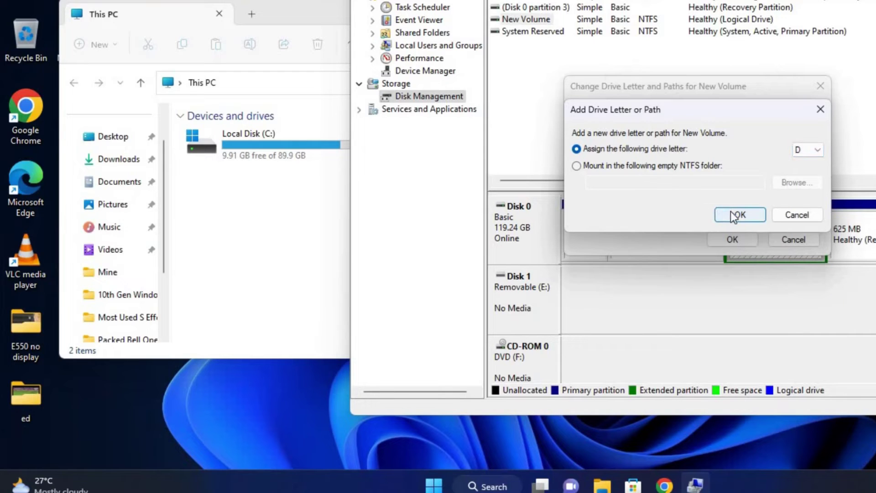
{"action": "left_click", "coordinate": [730, 214]}
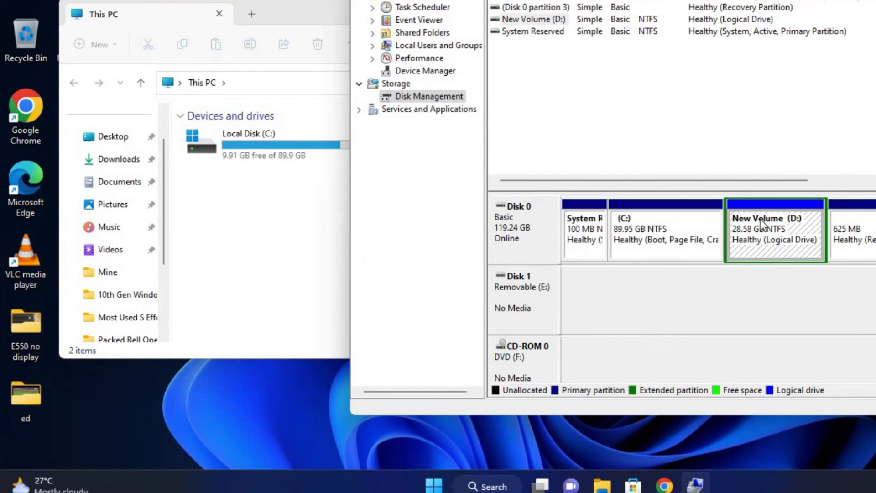
Refresh This PC so New Volume (D:) appears with 26.3 GB free of 28.5 GB.
{"action": "left_click", "coordinate": [274, 256]}
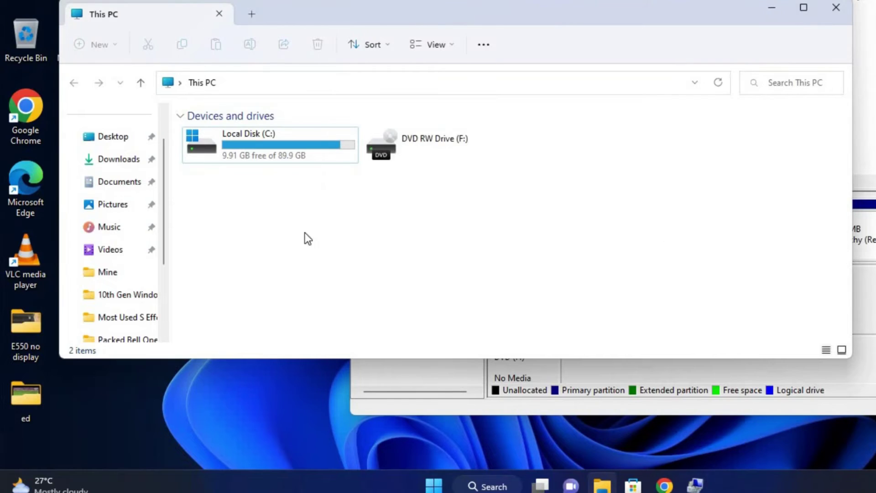
{"action": "right_click", "coordinate": [268, 228]}
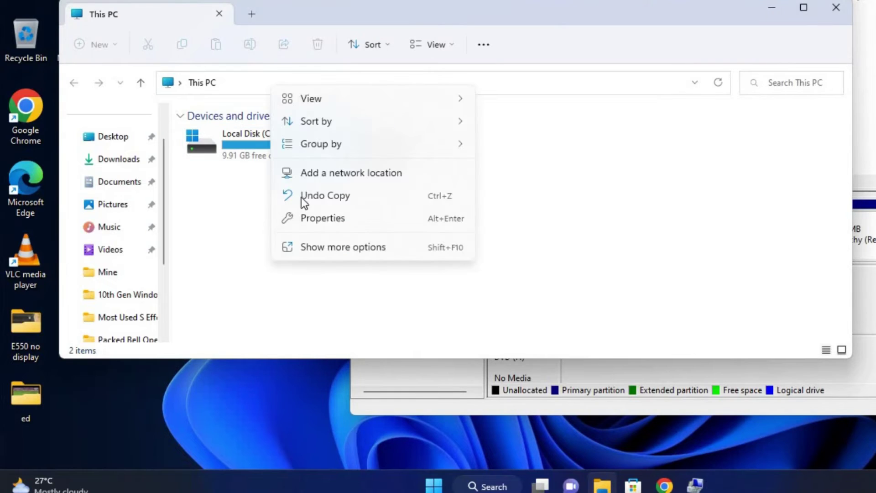
{"action": "left_click", "coordinate": [306, 245]}
{"action": "left_click", "coordinate": [354, 300]}
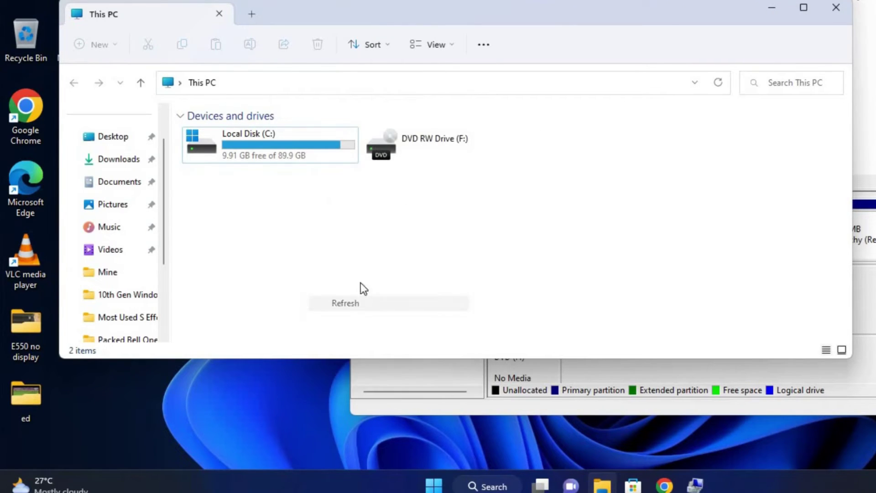
Move This PC aside to compare New Volume (D:) with the partition in Disk Management.
{"action": "left_click", "coordinate": [415, 162]}
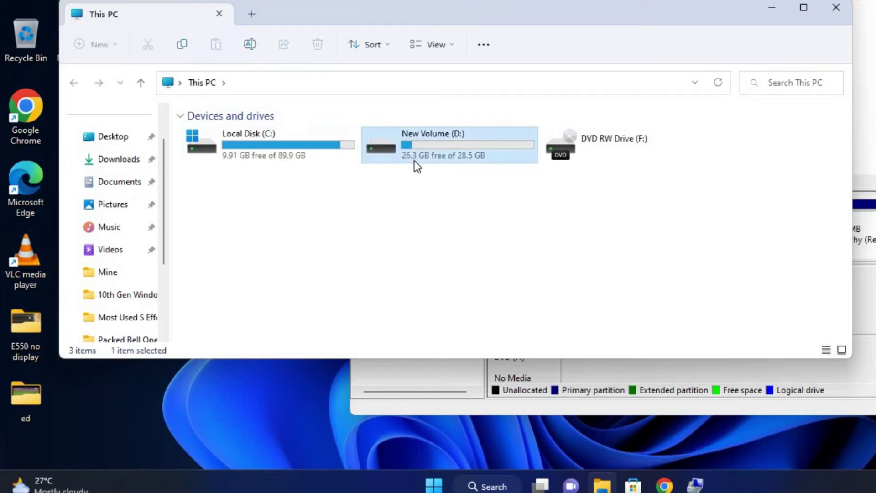
{"action": "left_click", "coordinate": [396, 246]}
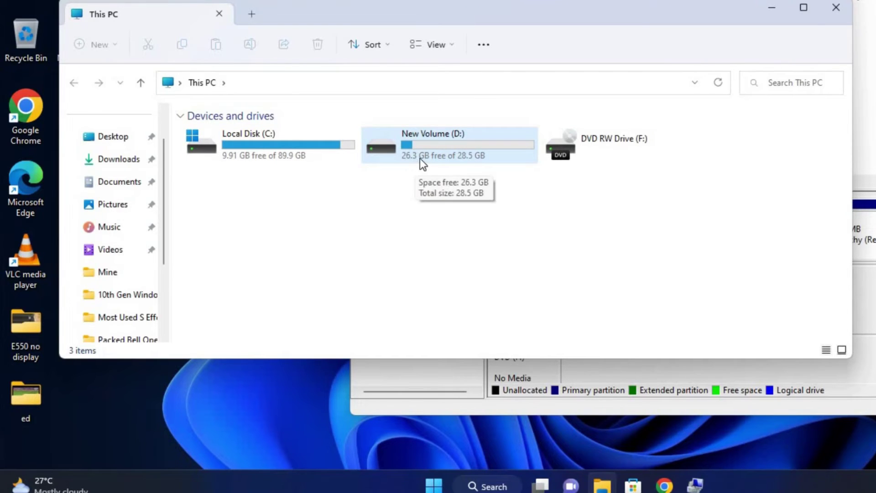
{"action": "left_click_drag", "start_coordinate": [481, 14], "coordinate": [371, 42]}
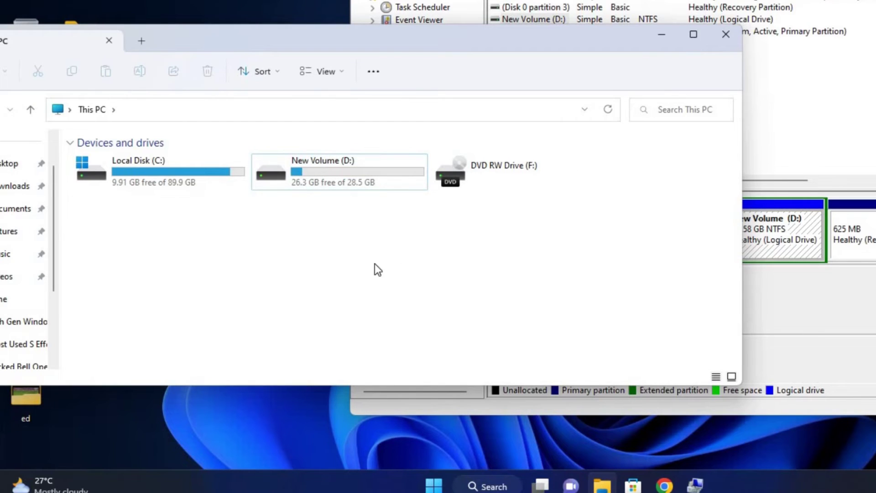
{"action": "left_click", "coordinate": [315, 163]}
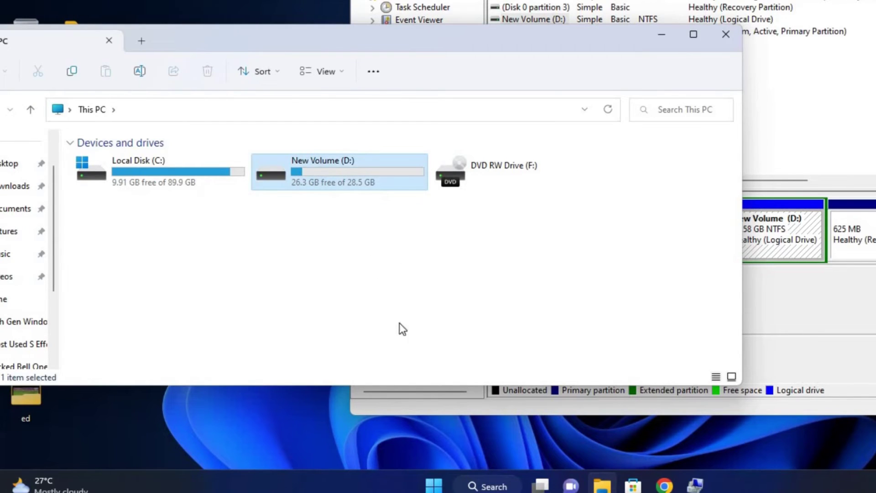
{"action": "left_click", "coordinate": [756, 270]}
{"action": "left_click", "coordinate": [286, 257]}
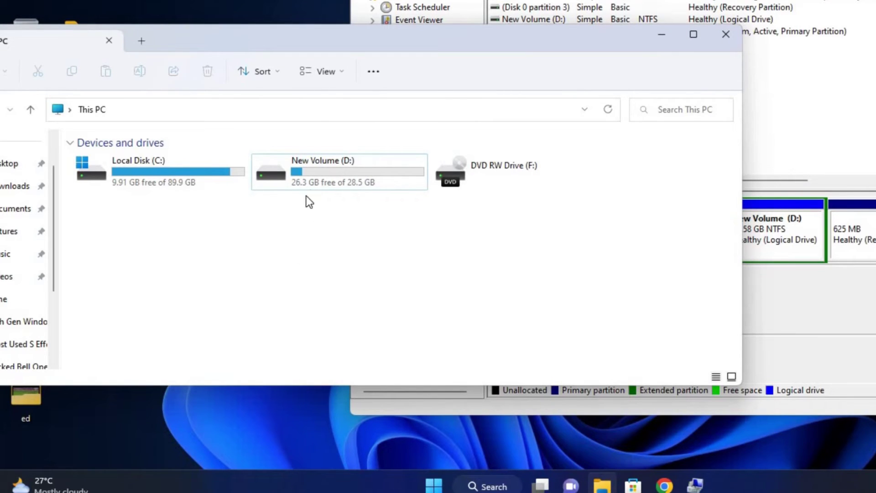
{"action": "mouse_move", "coordinate": [325, 188]}
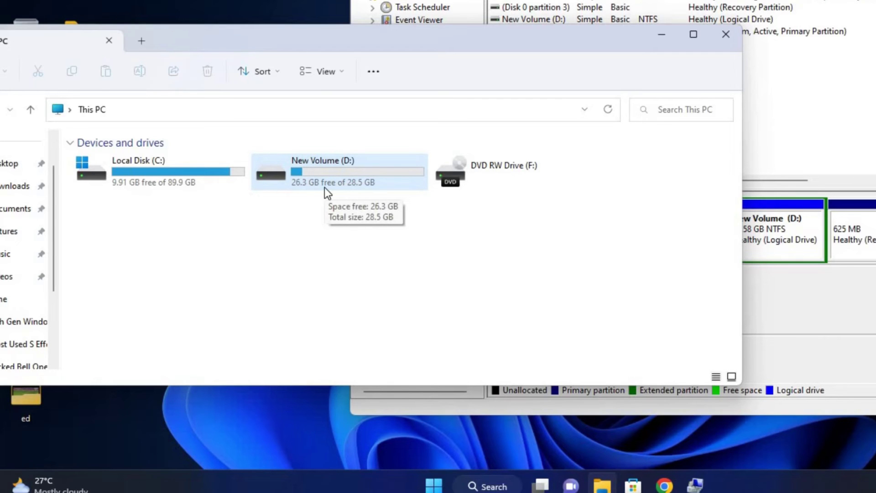
Remove drive letter D from New Volume, confirming the removal.
{"action": "left_click", "coordinate": [786, 261]}
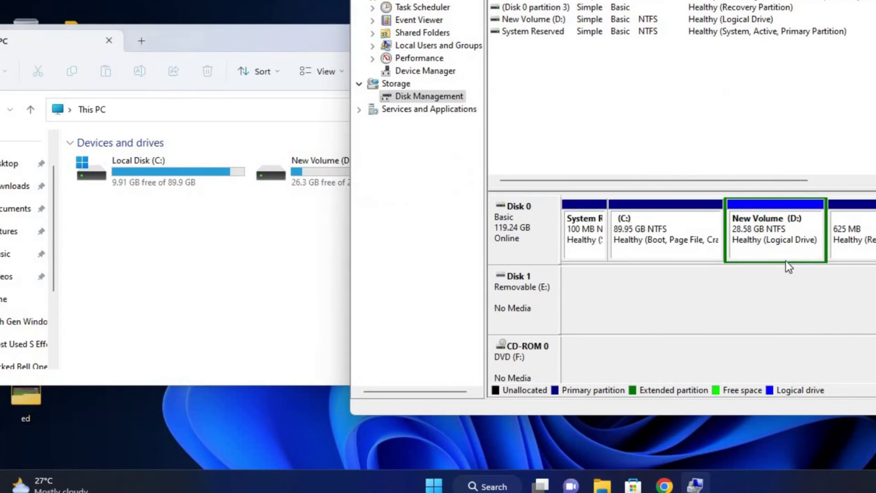
{"action": "right_click", "coordinate": [668, 212]}
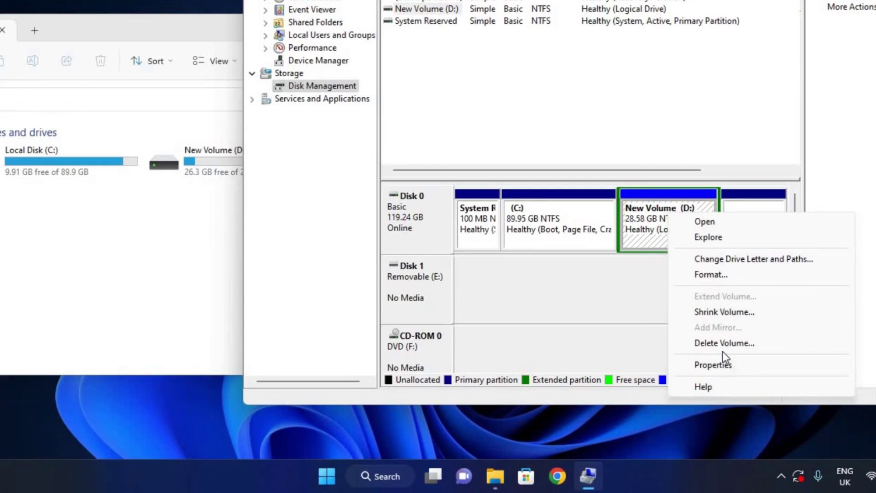
{"action": "left_click", "coordinate": [725, 260]}
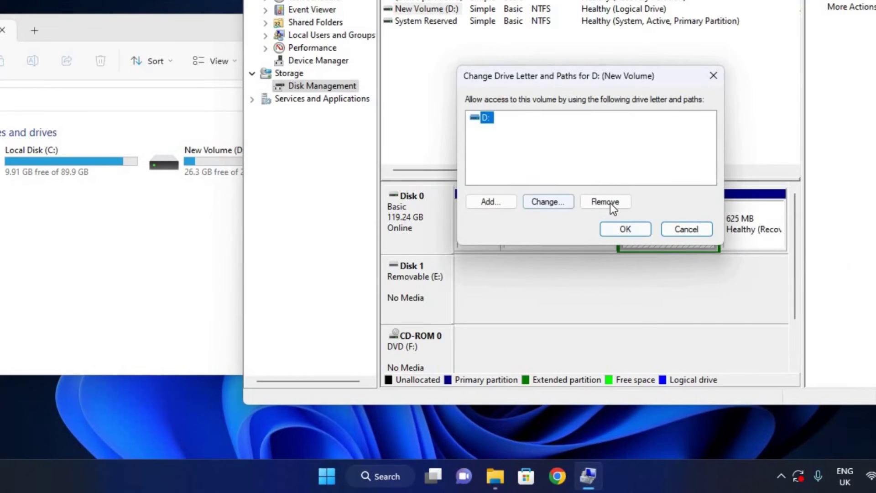
{"action": "left_click", "coordinate": [610, 204]}
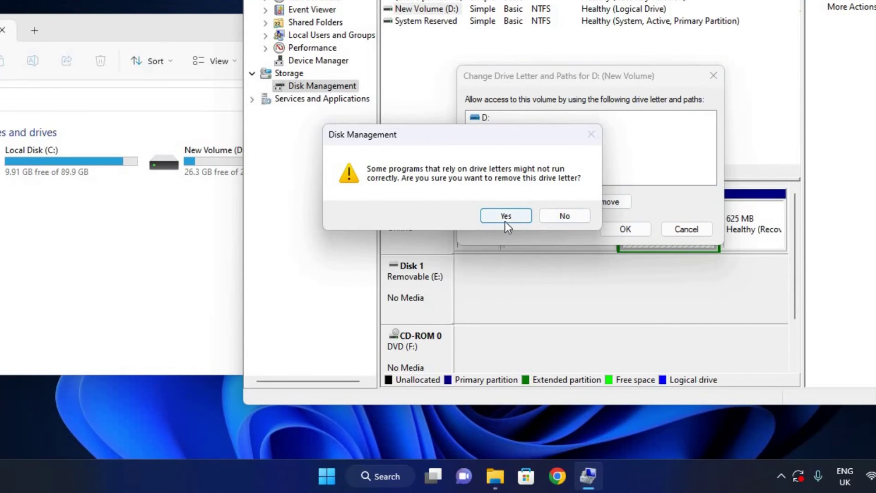
{"action": "left_click", "coordinate": [498, 218]}
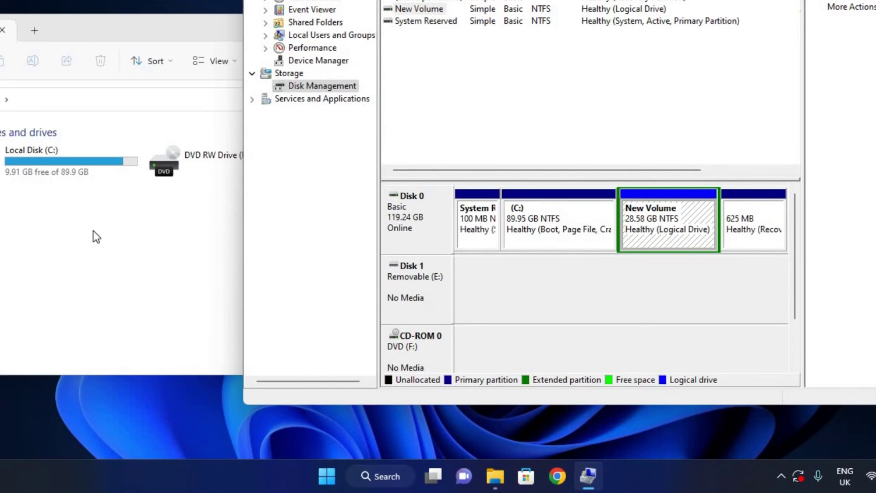
Refresh This PC so only Local Disk (C:) and DVD RW Drive (F:) remain listed.
{"action": "left_click", "coordinate": [133, 255]}
{"action": "right_click", "coordinate": [179, 261]}
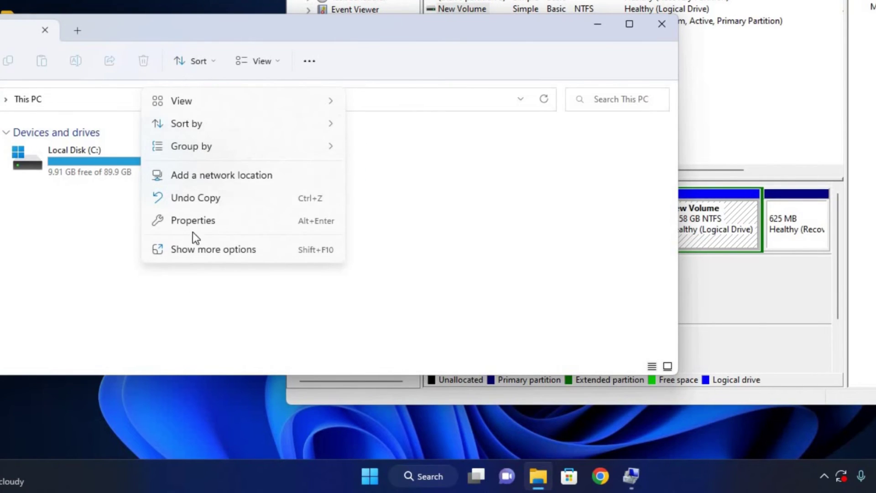
{"action": "left_click", "coordinate": [200, 250]}
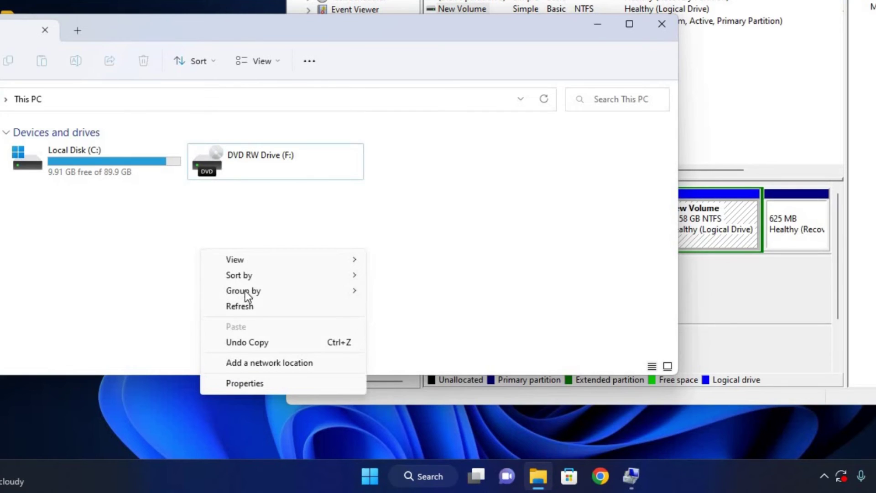
{"action": "left_click", "coordinate": [220, 239]}
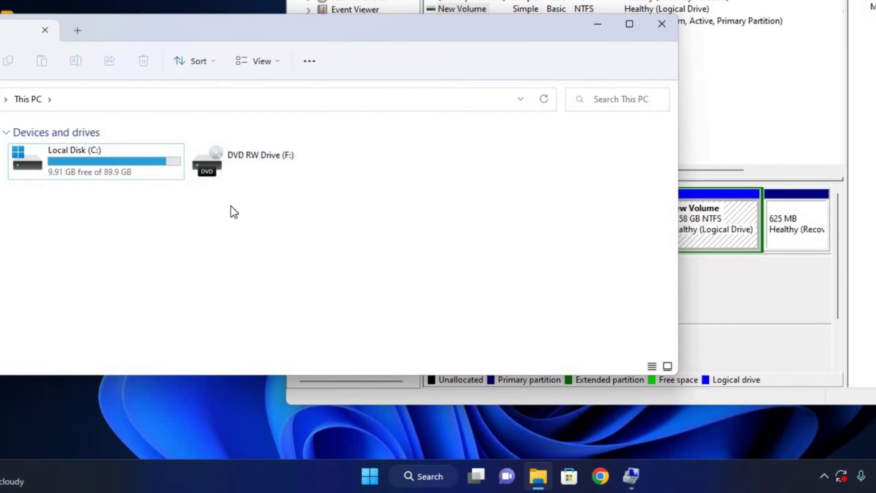
{"action": "left_click", "coordinate": [713, 232]}
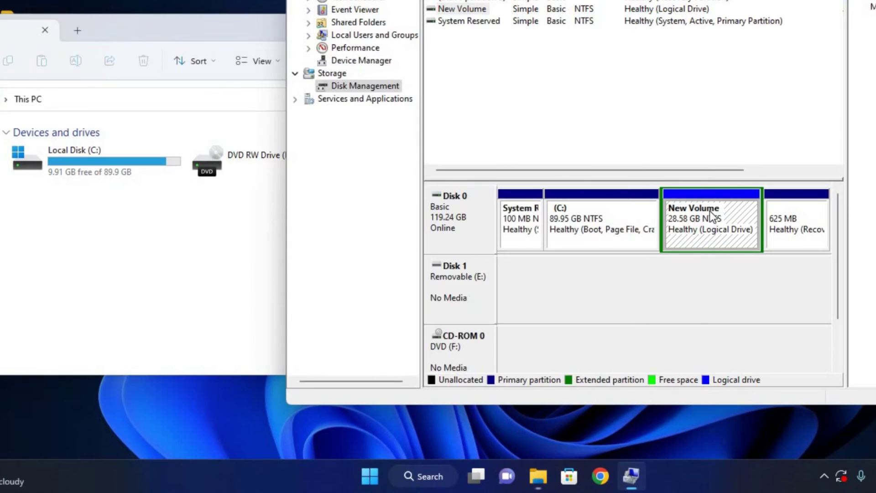
Reassign drive letter D to the 28.58 GB New Volume.
{"action": "right_click", "coordinate": [686, 208]}
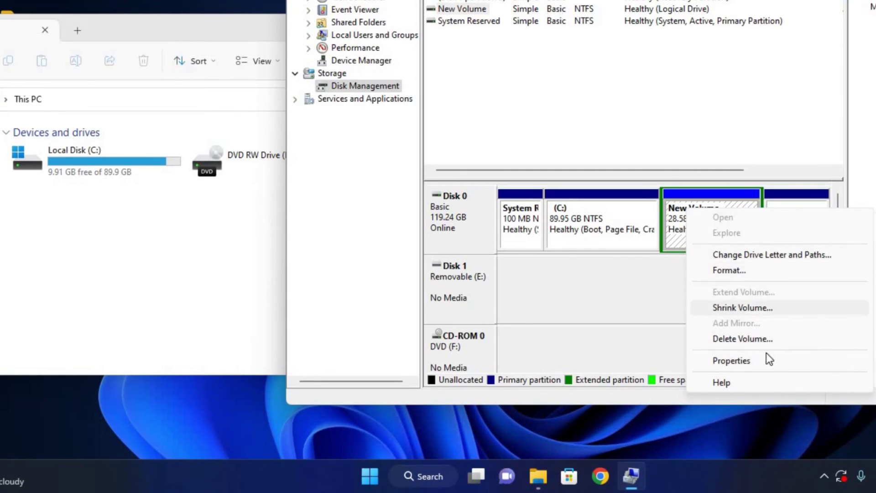
{"action": "left_click", "coordinate": [742, 256]}
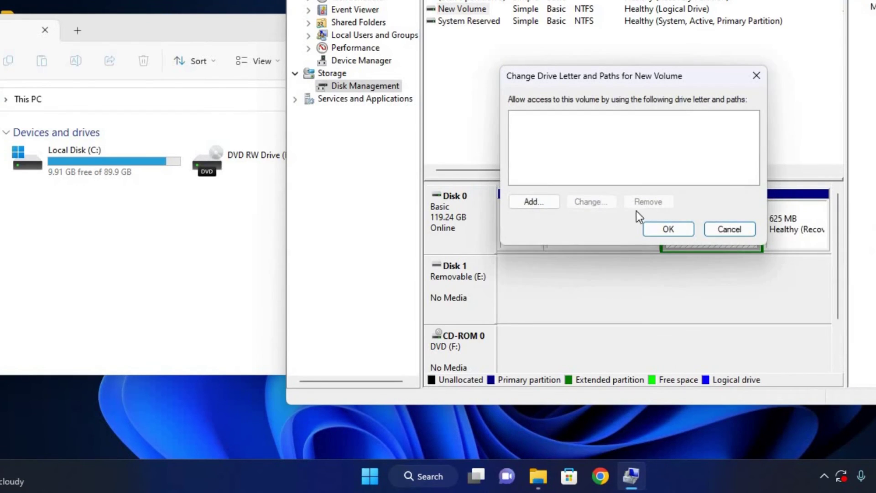
{"action": "left_click", "coordinate": [526, 201]}
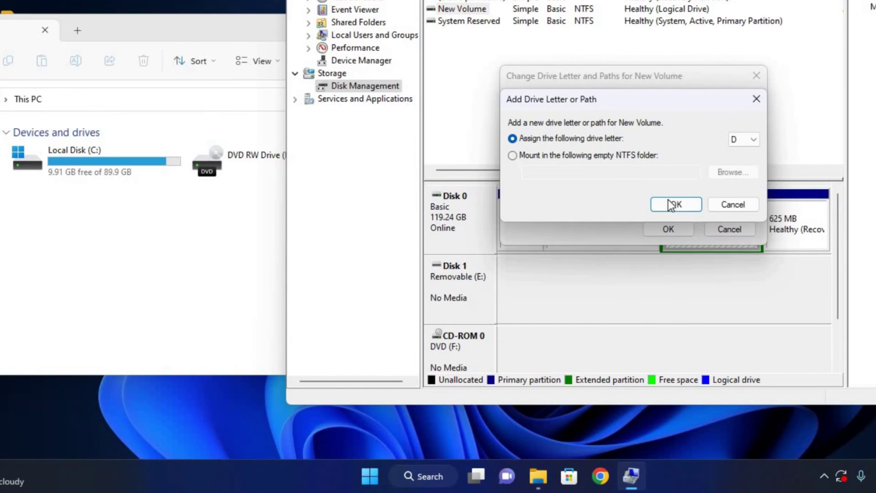
{"action": "left_click", "coordinate": [670, 204]}
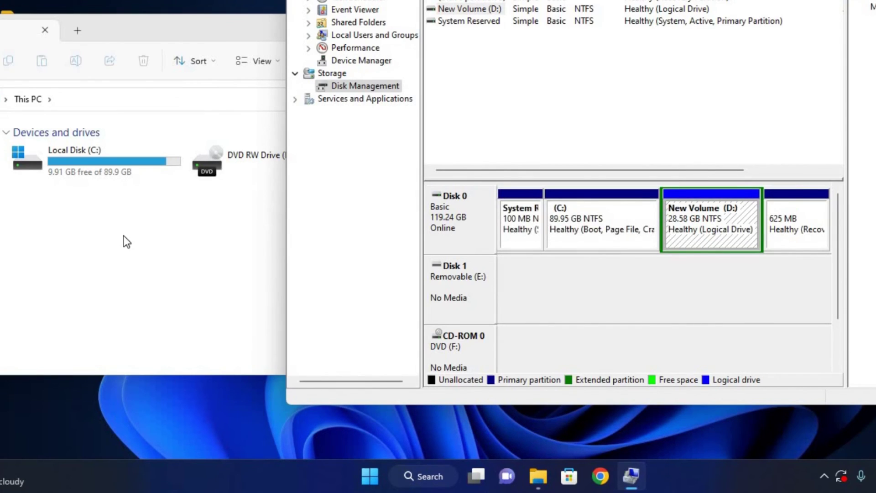
{"action": "left_click", "coordinate": [125, 236]}
{"action": "right_click", "coordinate": [175, 251]}
Refresh This PC until New Volume (D:) shows again with 26.3 GB free of 28.5 GB.
{"action": "left_click", "coordinate": [190, 233]}
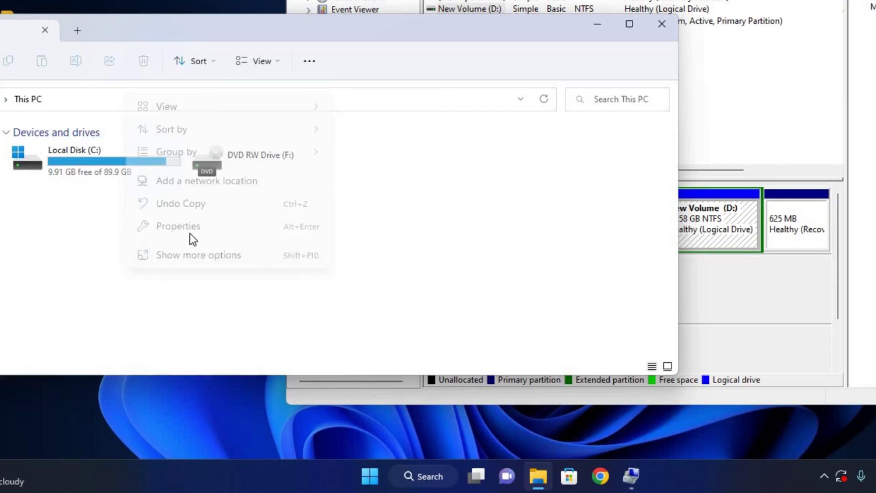
{"action": "right_click", "coordinate": [178, 254]}
{"action": "left_click", "coordinate": [224, 306]}
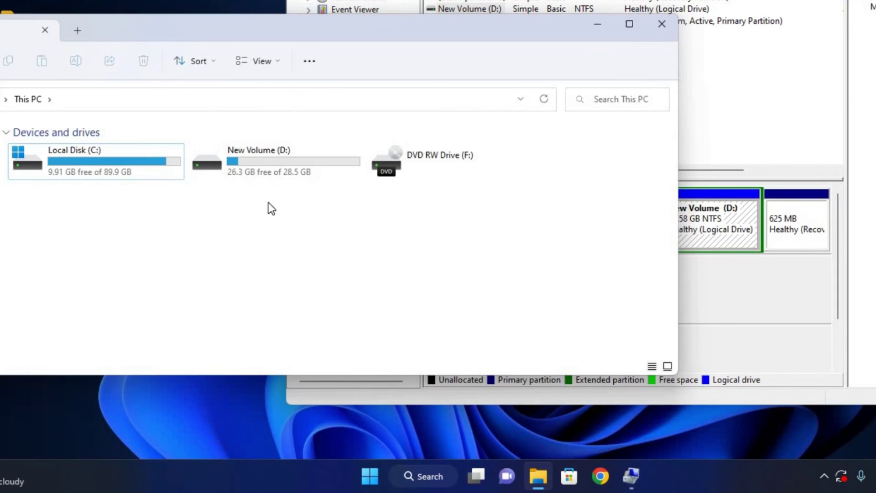